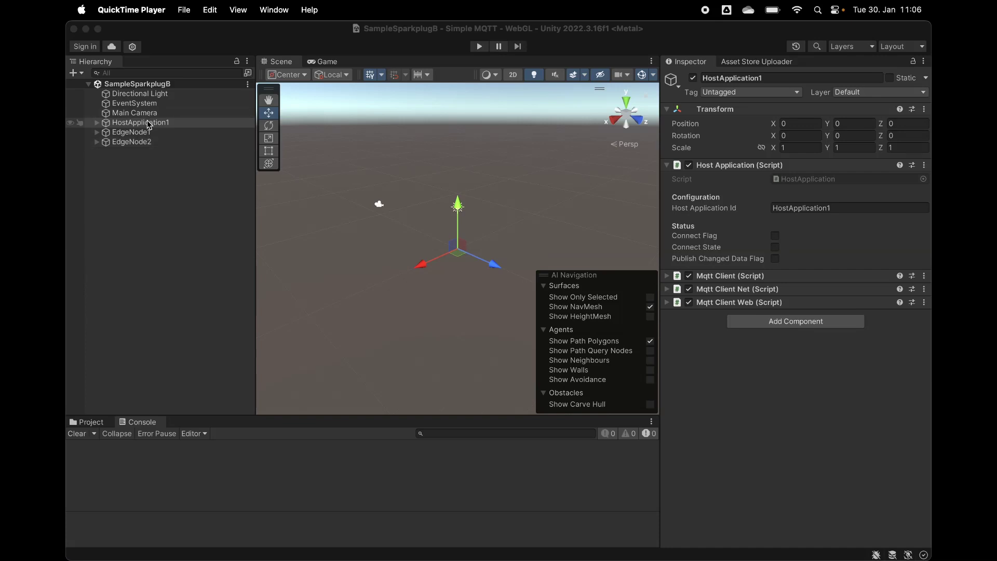
Start play mode and expand HostApplication1, EdgeNode1 and EdgeNode2 in the scene hierarchy.
click(478, 47)
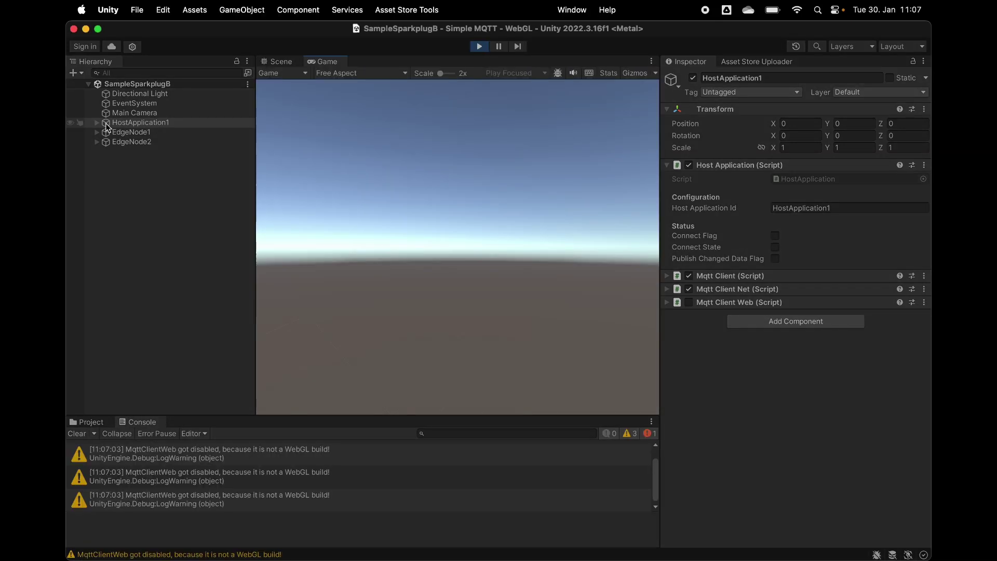
click(106, 124)
click(96, 123)
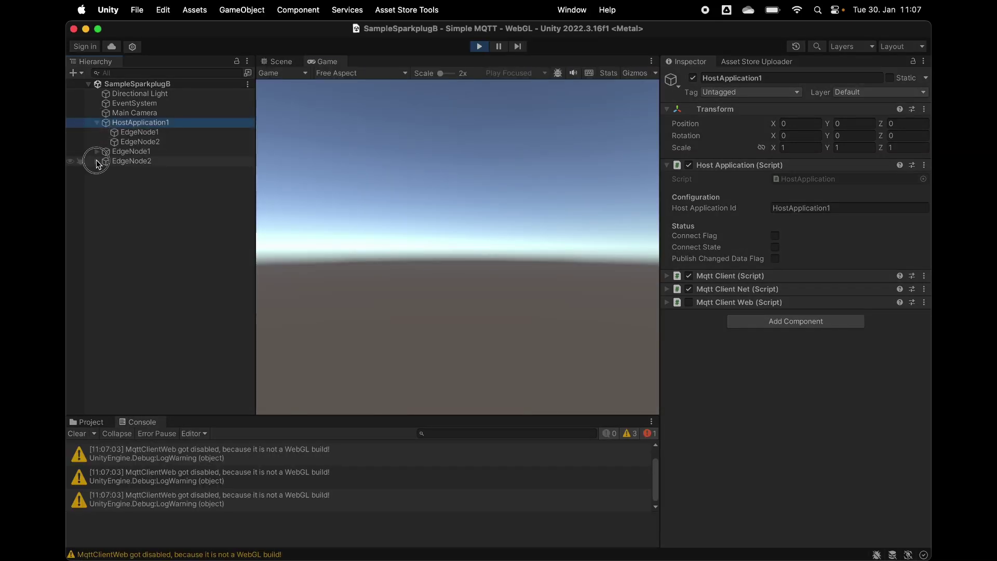
click(96, 161)
click(96, 152)
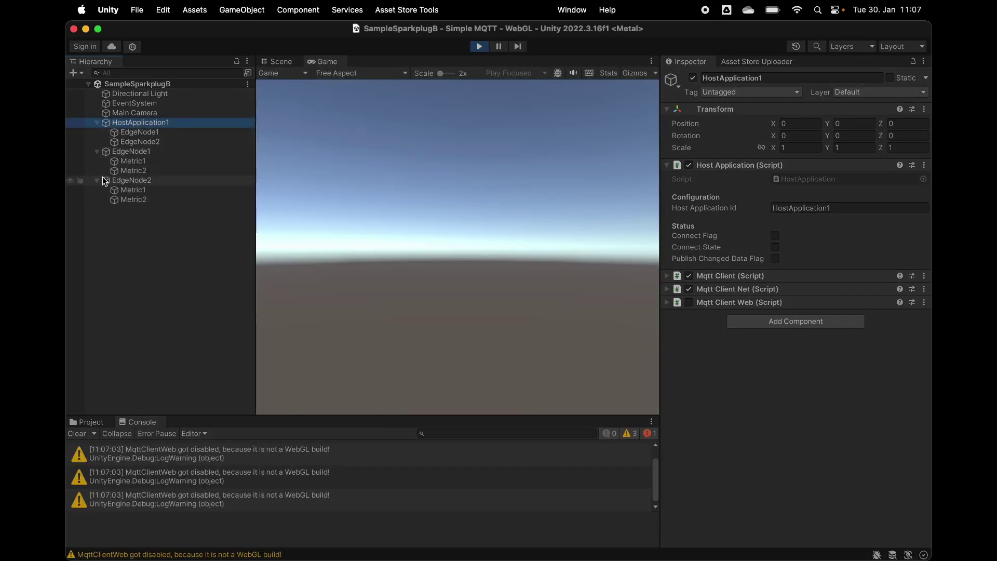
Examine the available data types for Metric1 of the EdgeNode1 publisher, keeping String selected.
click(136, 162)
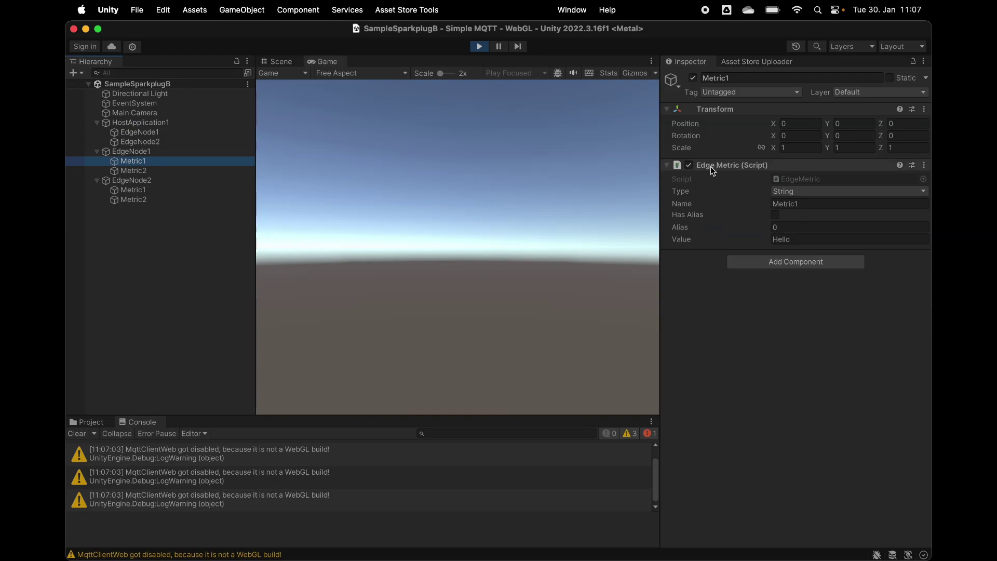
click(811, 192)
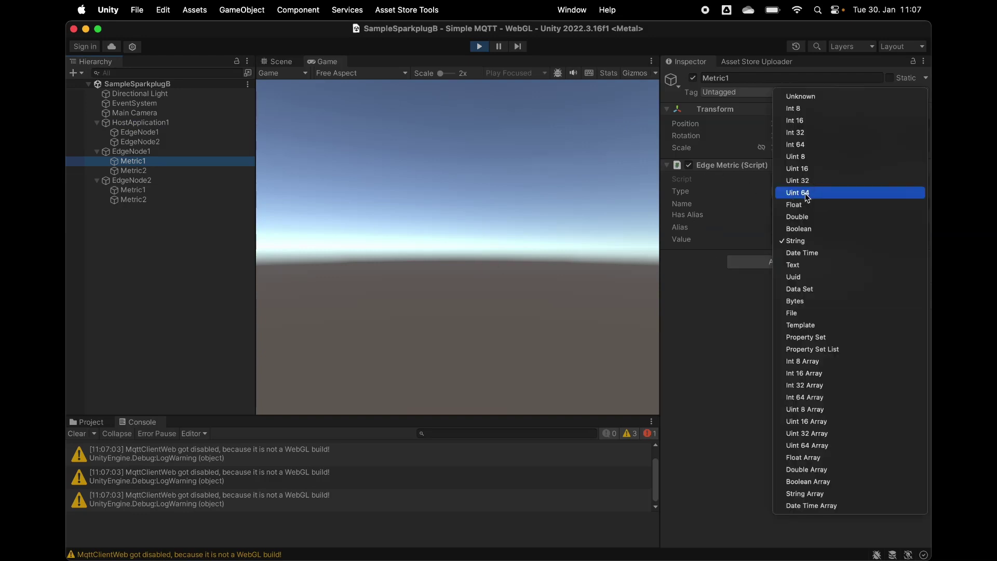
click(805, 241)
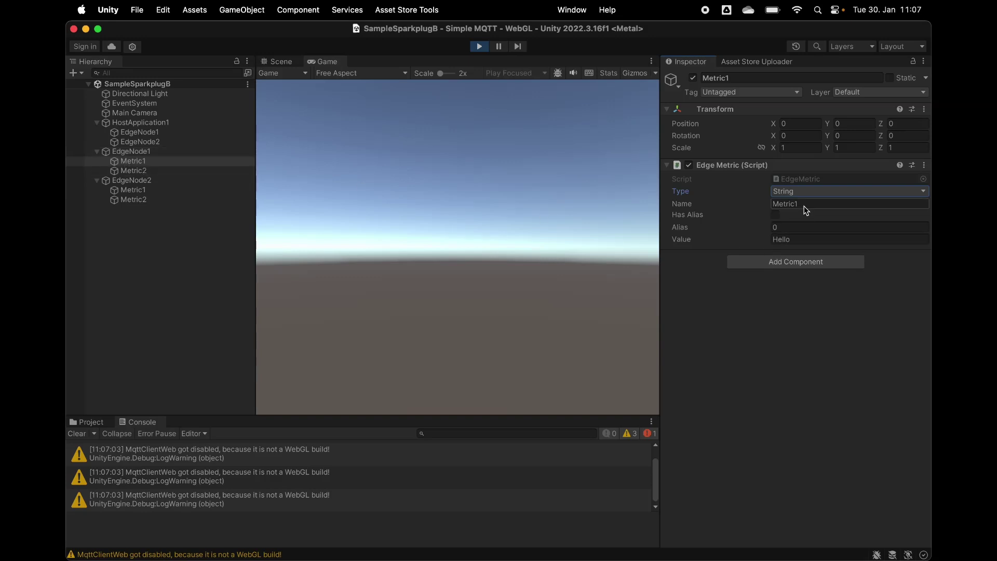
Examine the configurations of HostApplication1, the EdgeNode1 publisher and the EdgeNode1 consumer under the host.
click(136, 125)
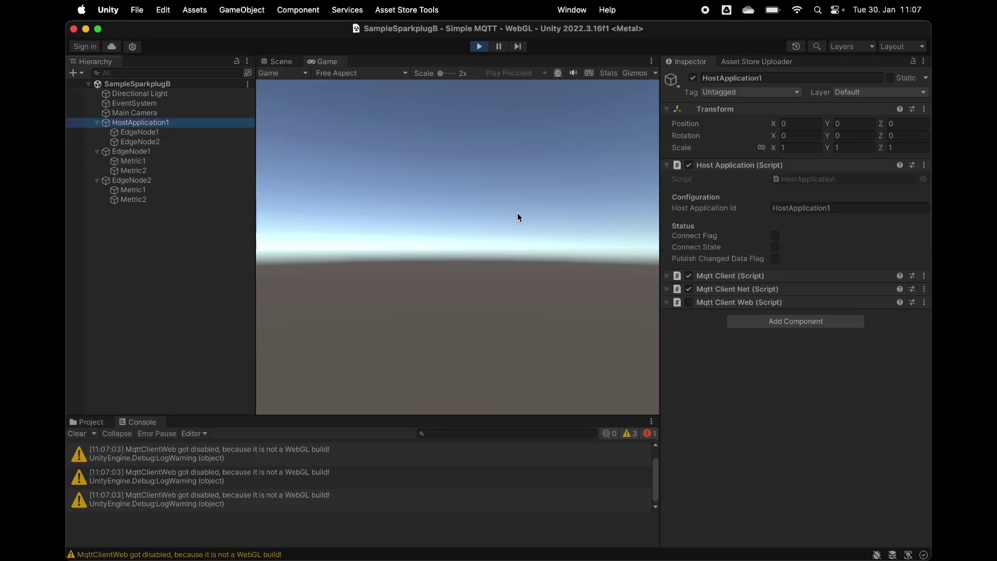
click(145, 152)
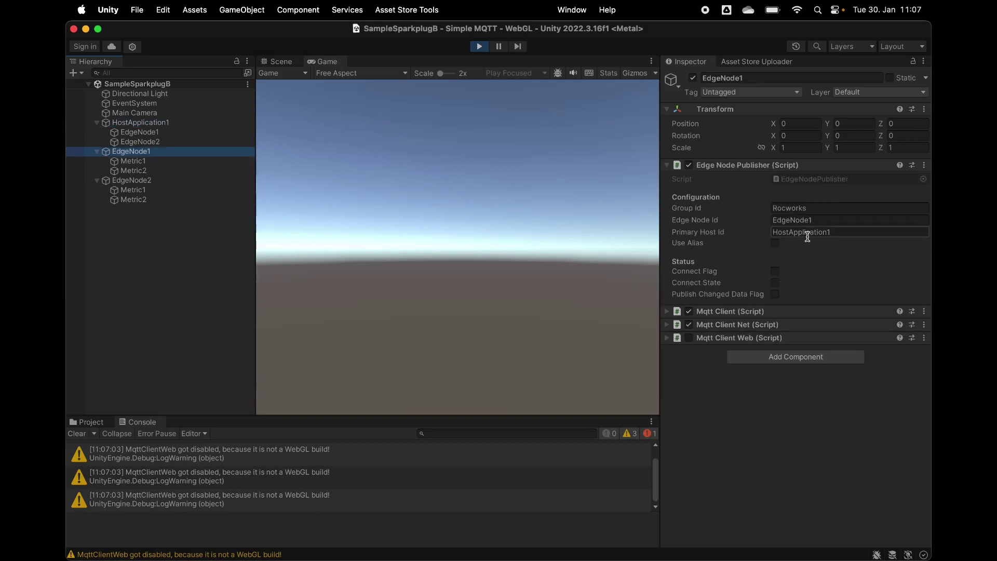
click(125, 124)
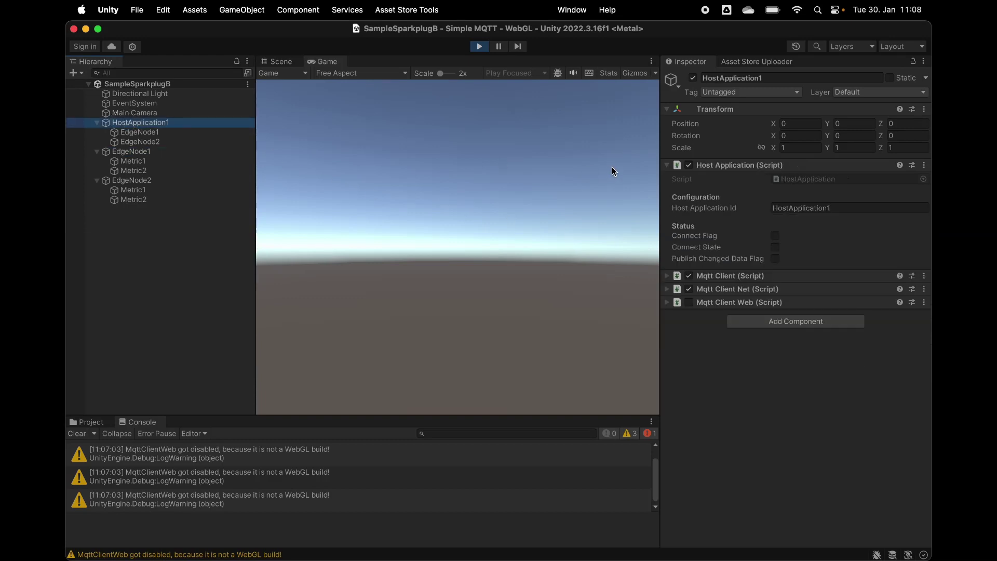
click(143, 134)
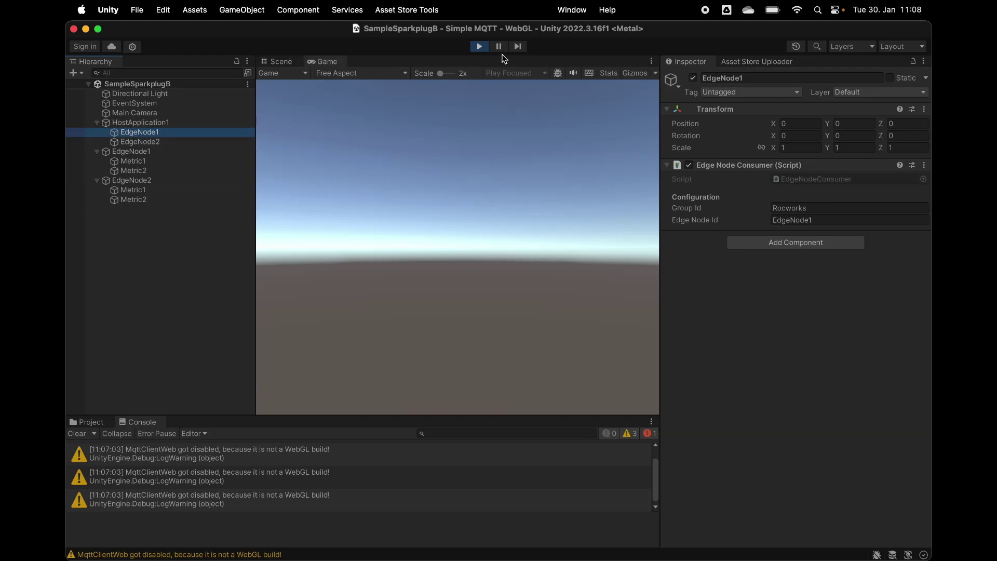
Turn on HostApplication1's Connect Flag, check its STATE topic in MQTT Explorer and return to Unity.
click(125, 123)
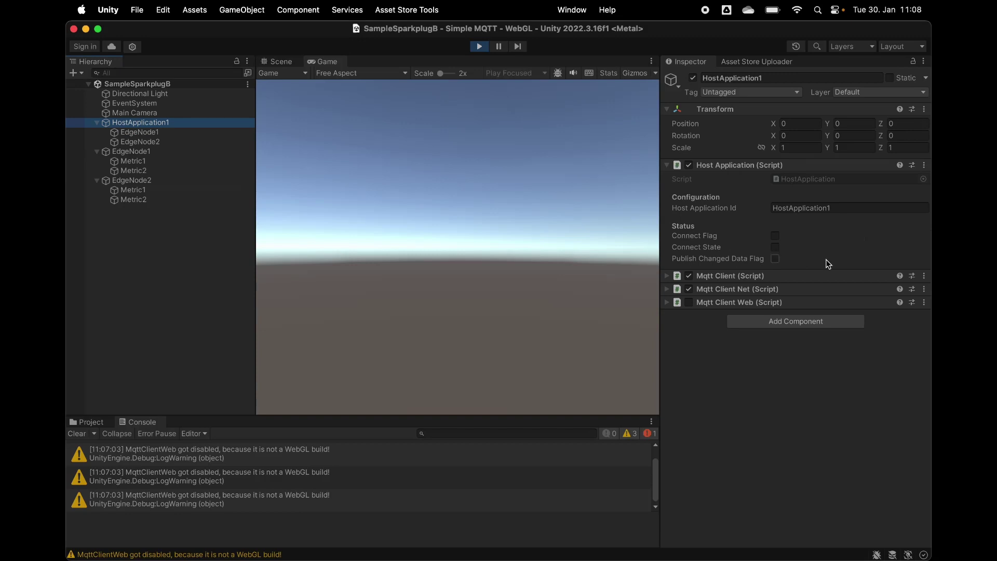
click(775, 236)
key(ctrl+Up)
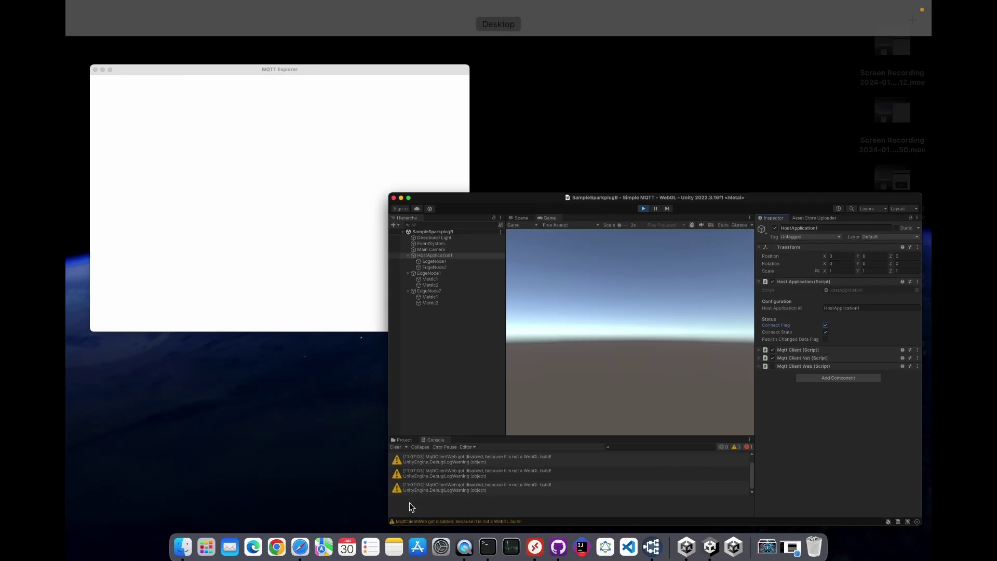
click(209, 306)
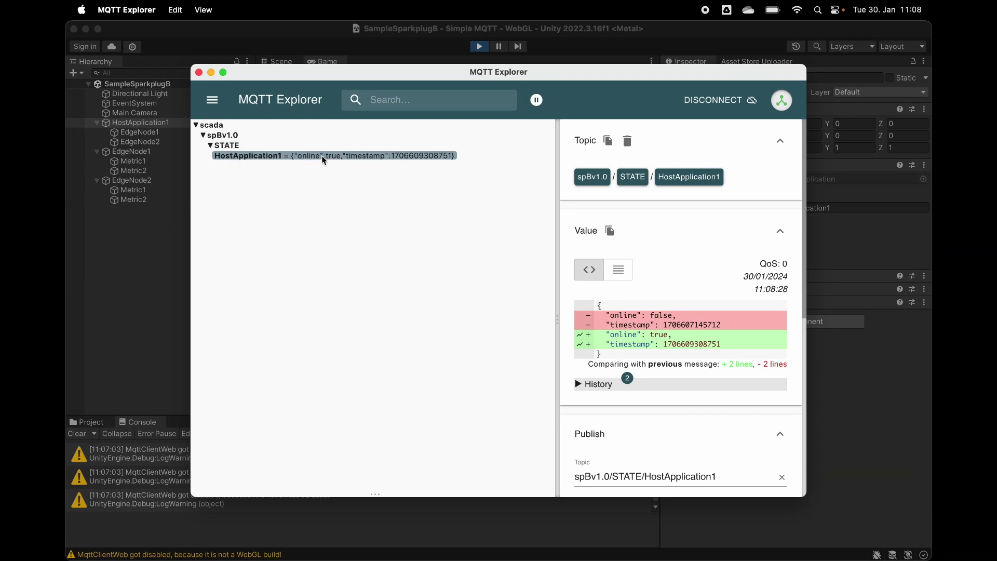
click(318, 46)
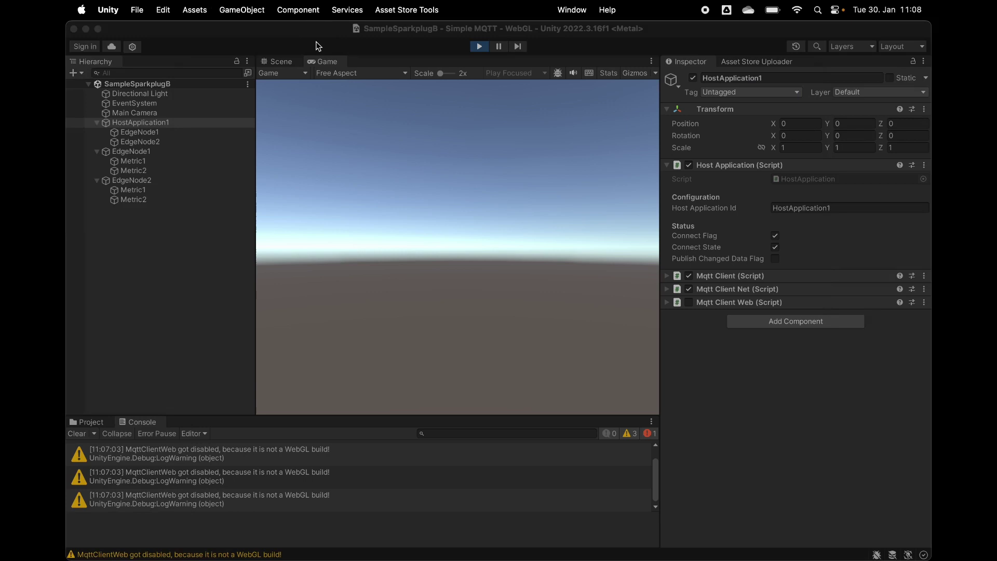
Turn on the EdgeNode1 publisher's Connect Flag and expand the EdgeNode1 consumer under HostApplication1.
click(131, 151)
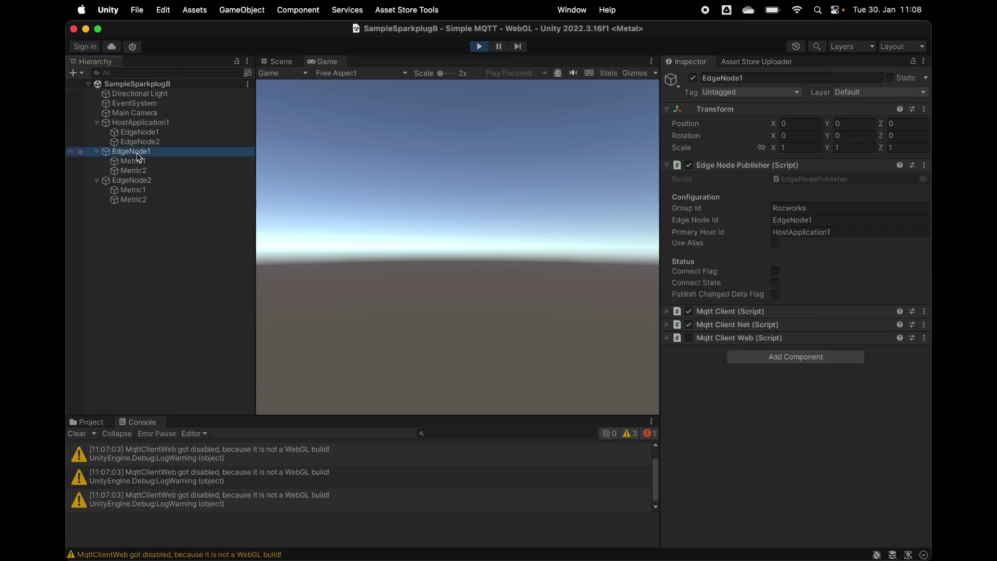
click(776, 271)
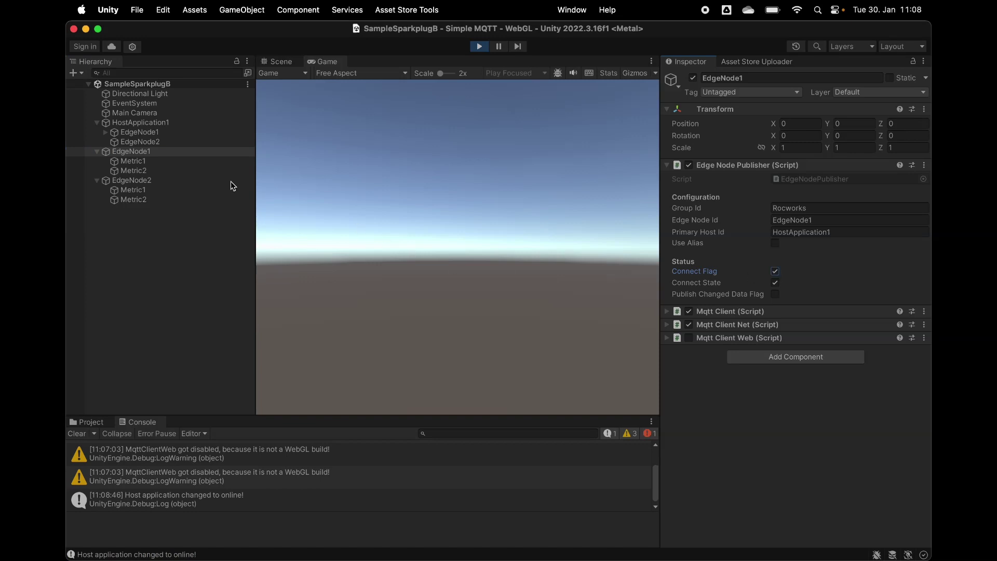
click(105, 133)
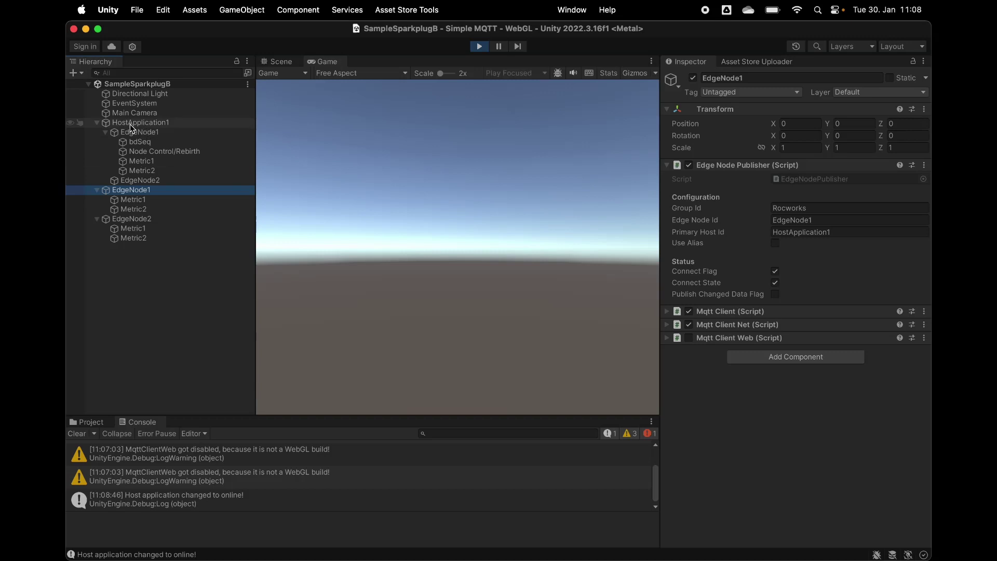
Inspect the Metric1 and Node Control/Rebirth metrics received under HostApplication1's EdgeNode1, returning to the host's settings.
click(140, 161)
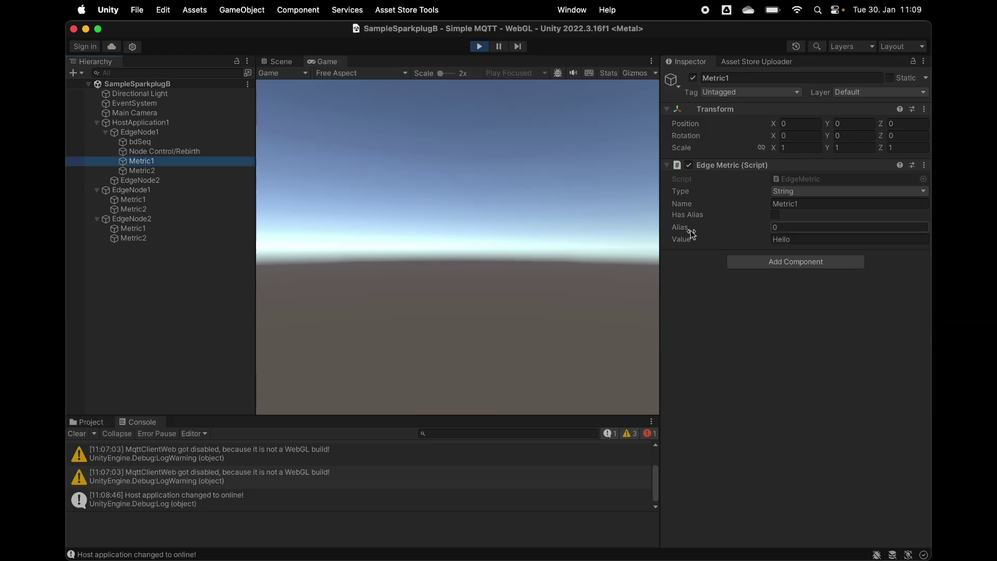
click(159, 151)
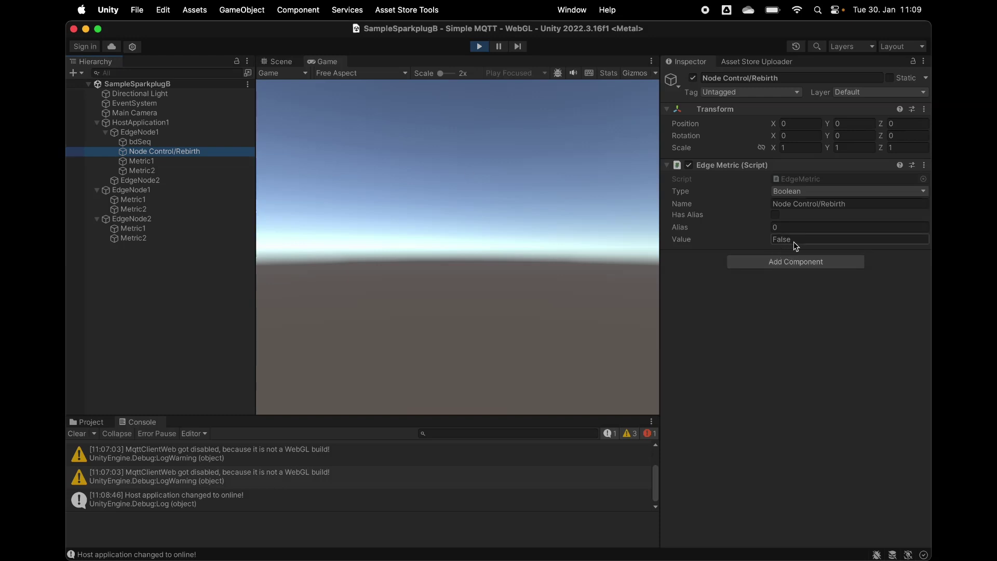
click(139, 131)
click(140, 123)
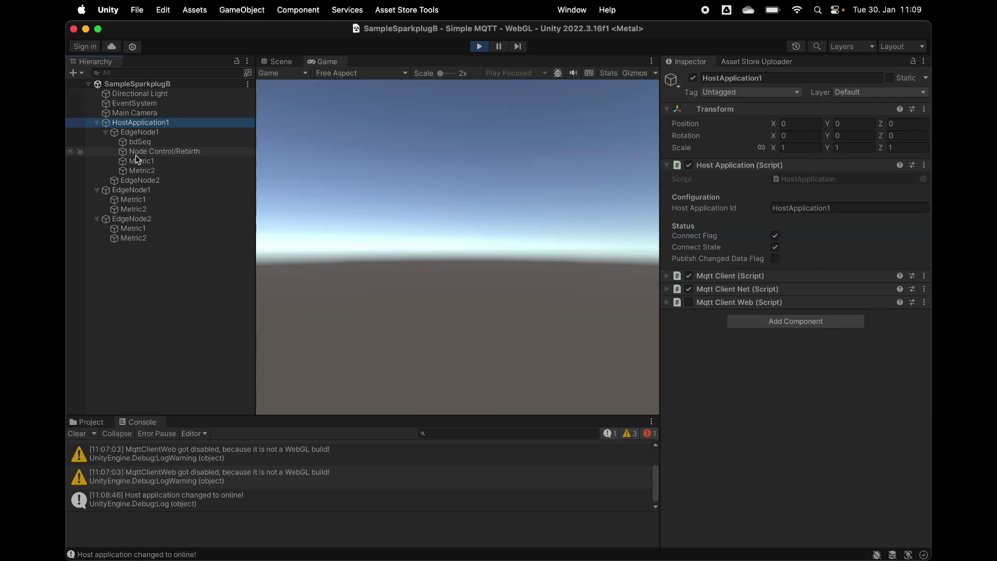
Turn on the EdgeNode2 publisher's Connect Flag and expand the EdgeNode2 consumer under HostApplication1.
click(131, 218)
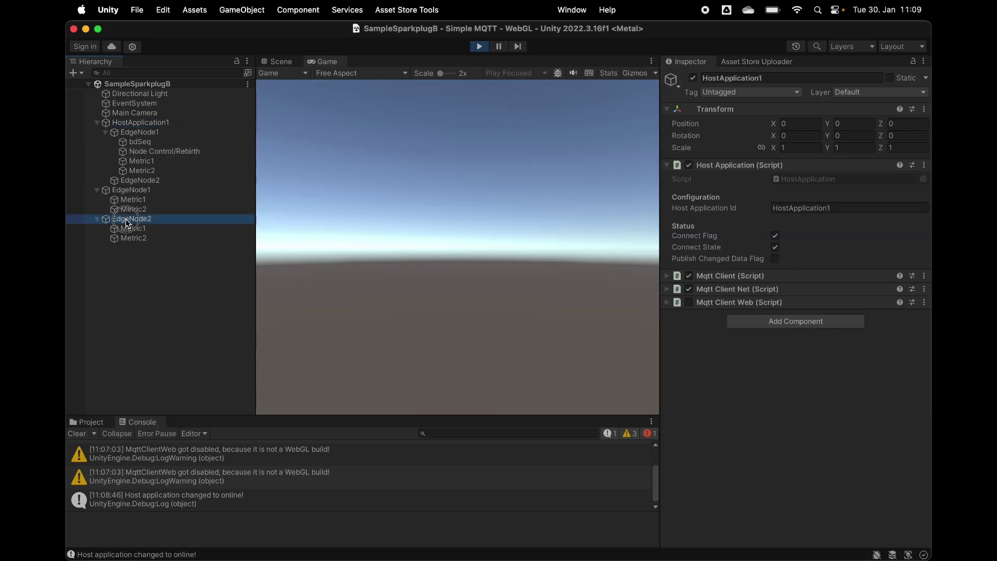
click(775, 271)
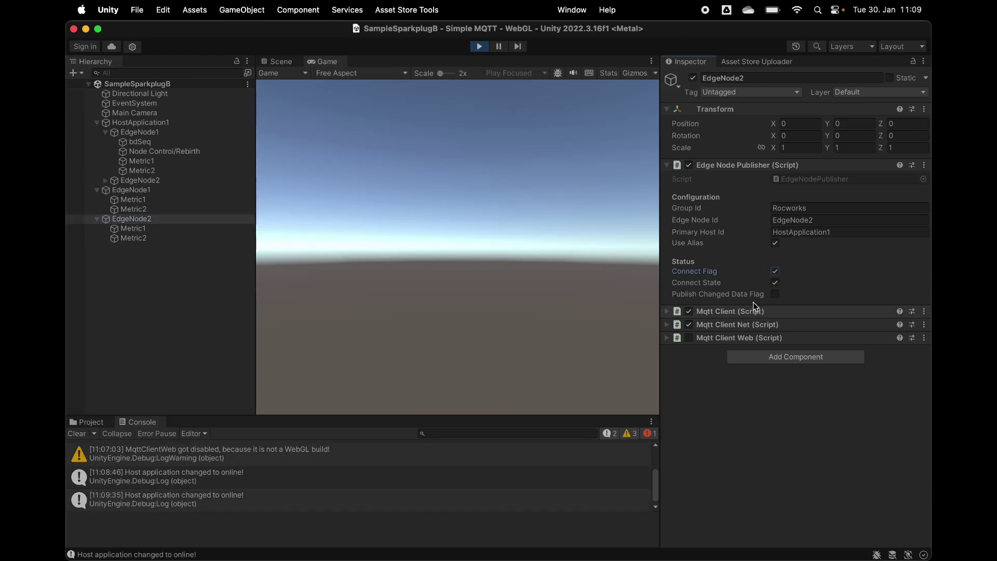
click(106, 181)
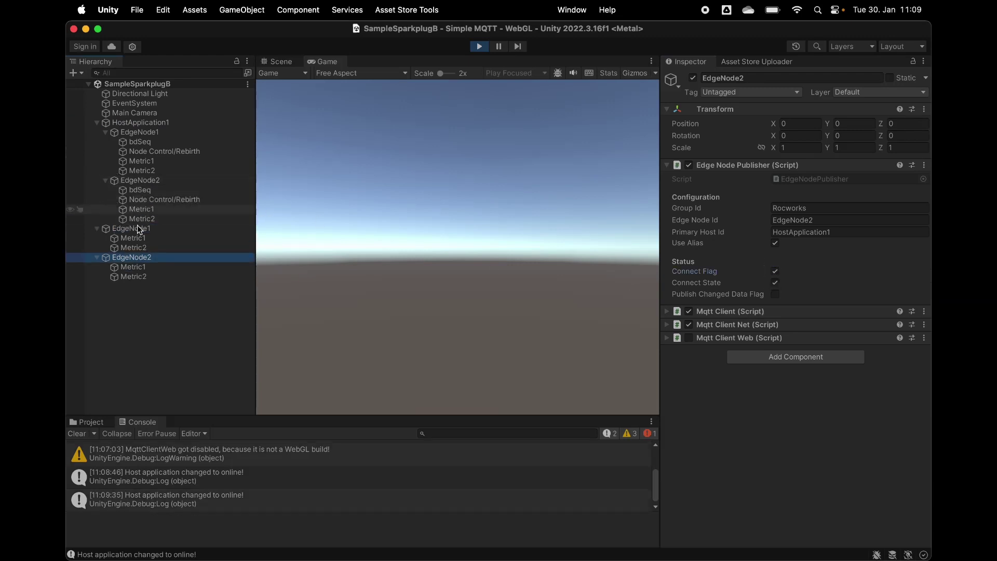
Publish "Hello World 2" as the EdgeNode1 publisher's Metric1 value and check the matching metric under HostApplication1.
click(132, 247)
click(133, 239)
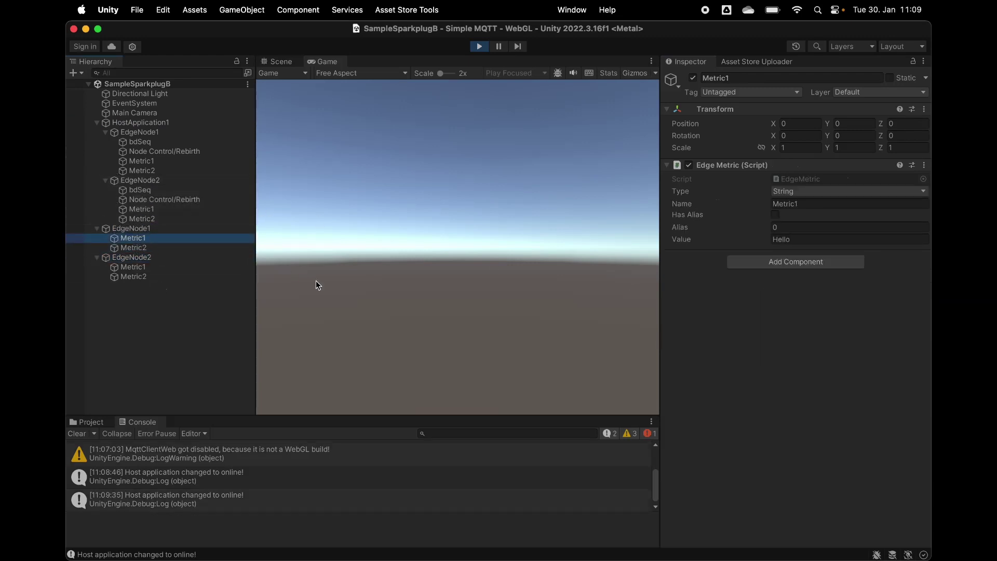
click(789, 239)
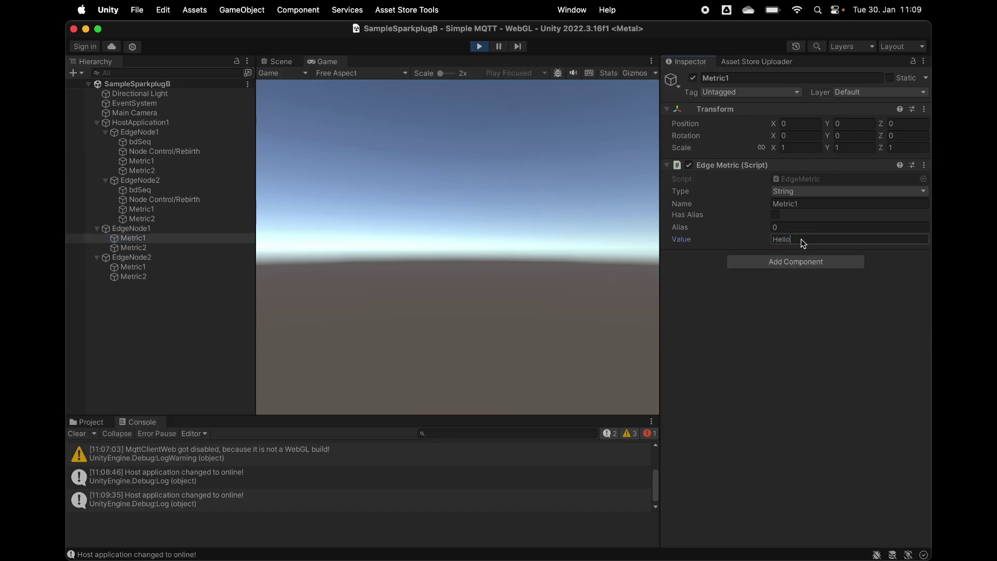
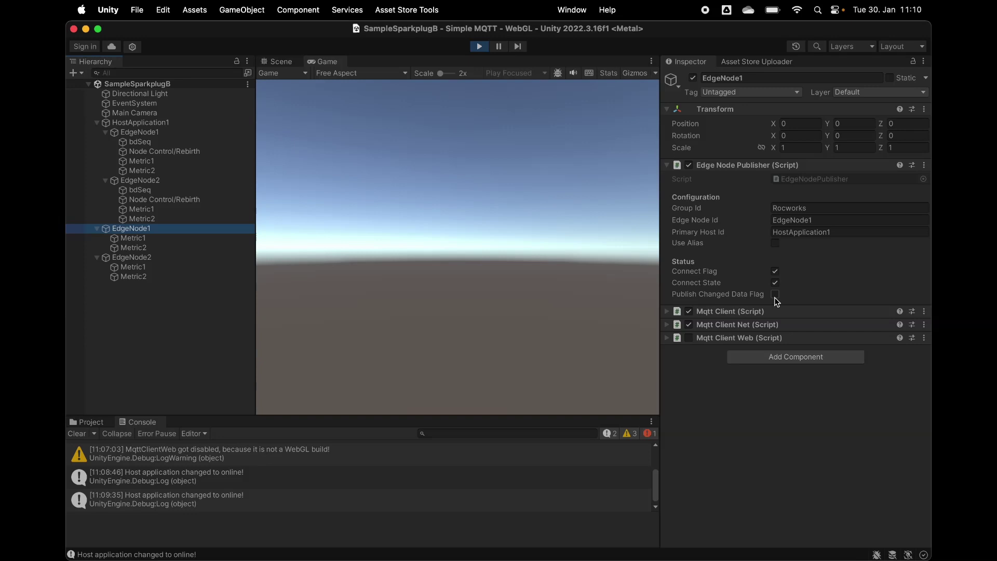
click(774, 296)
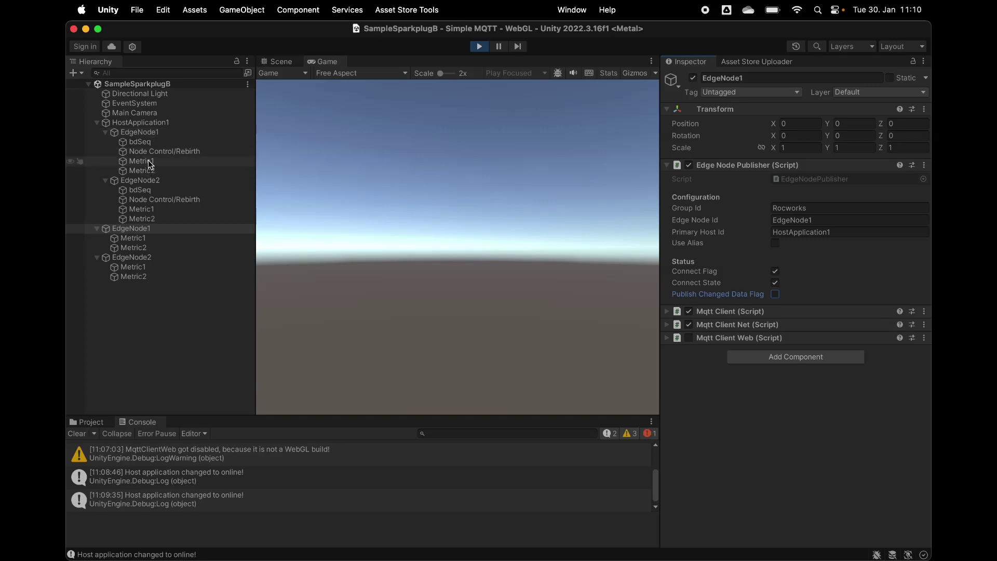
click(141, 160)
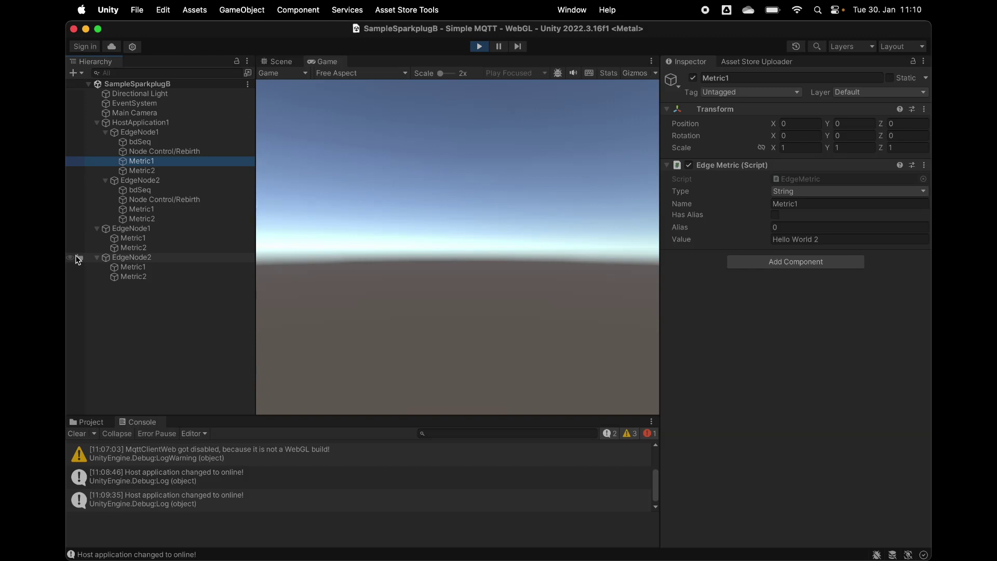
Turn off HostApplication1's Connect Flag and review the EdgeNode1 publisher, its Metric1 and the host.
click(149, 122)
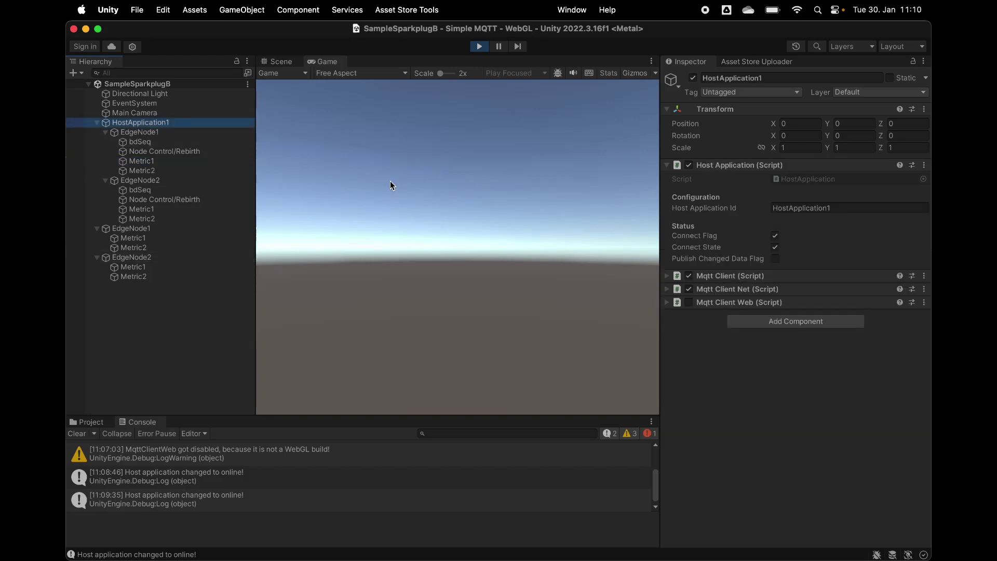
click(775, 236)
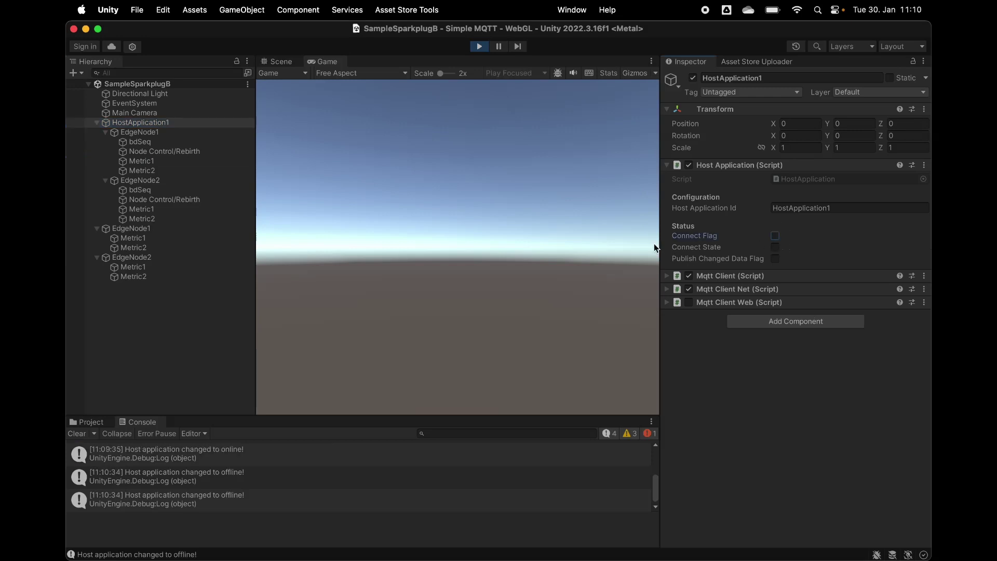
click(142, 230)
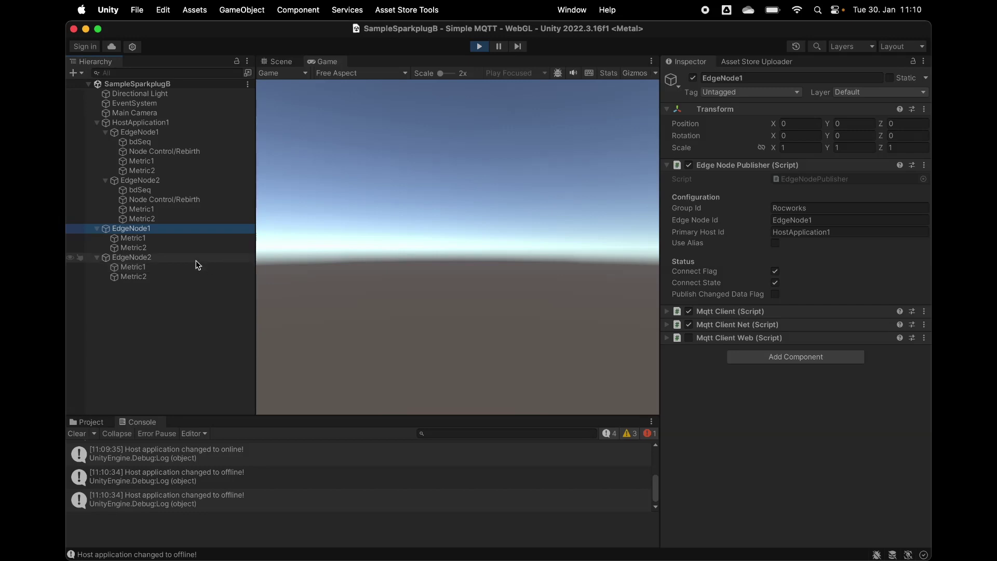
click(142, 239)
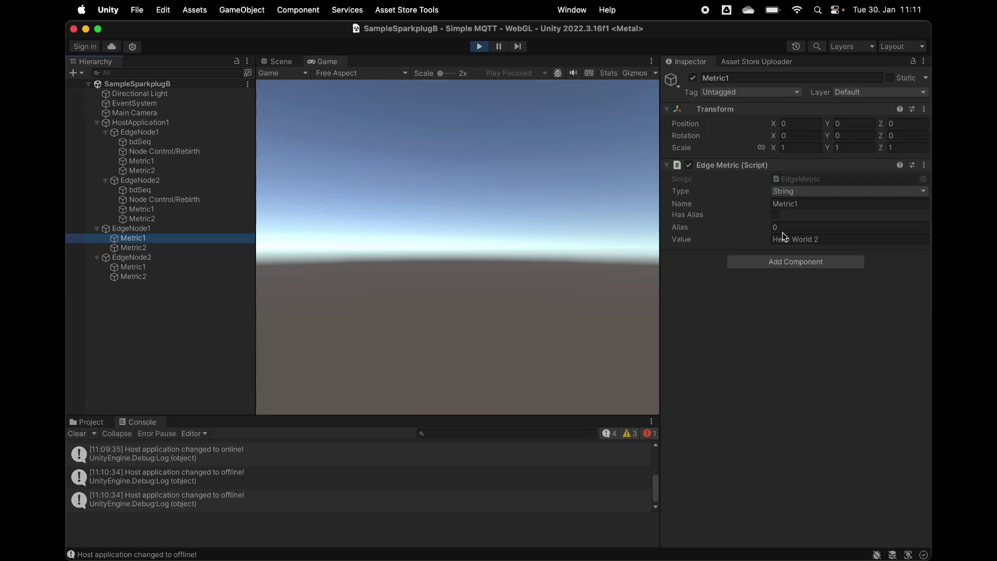
click(168, 125)
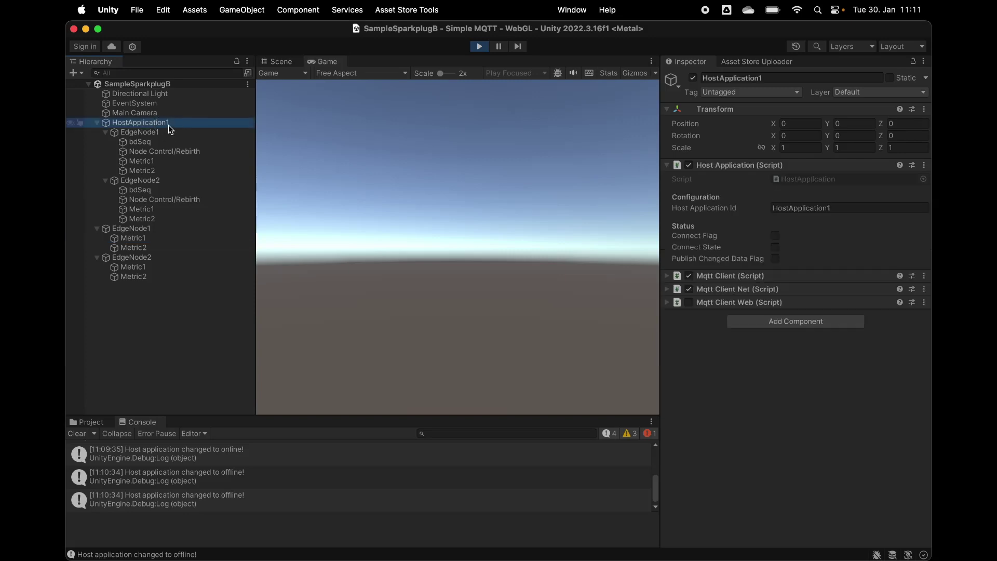
Set the EdgeNode1 publisher's Metric2 value to "World Testing" while the host application is disconnected.
click(129, 248)
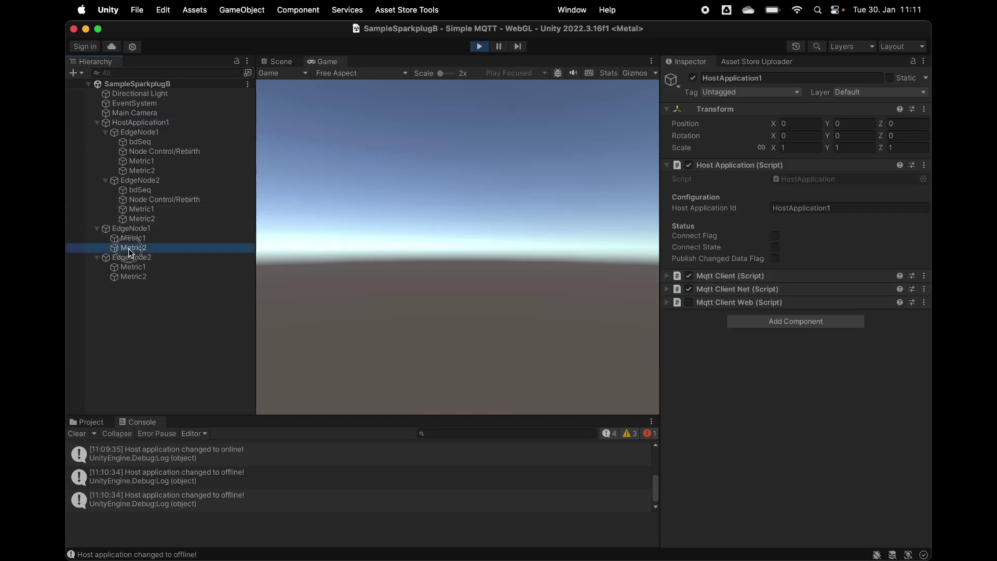
click(806, 240)
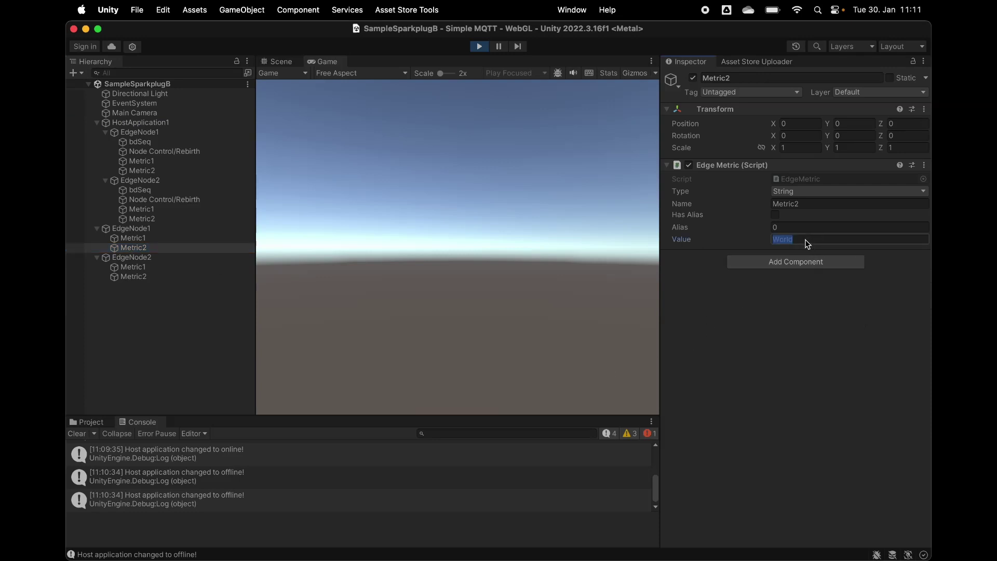
click(806, 240)
text(Testing)
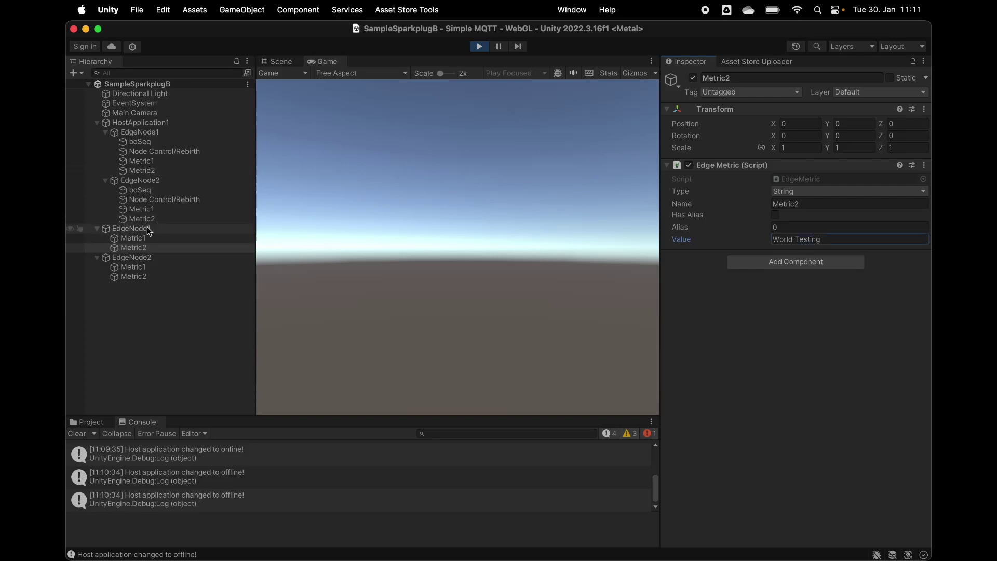
Turn on HostApplication1's Connect Flag and compare the EdgeNode1 publisher's Metric2 with the matching metric under the host.
click(145, 127)
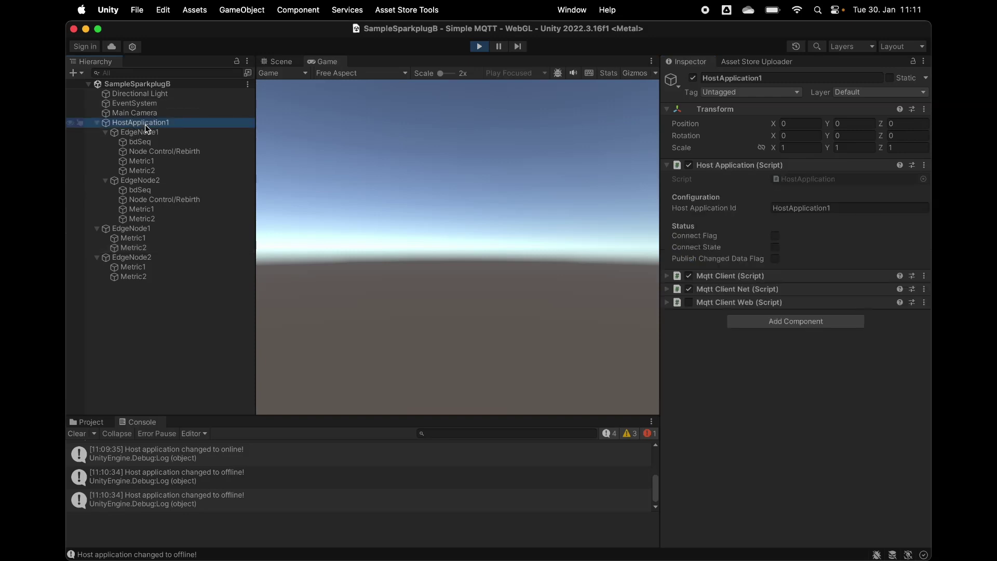
click(774, 236)
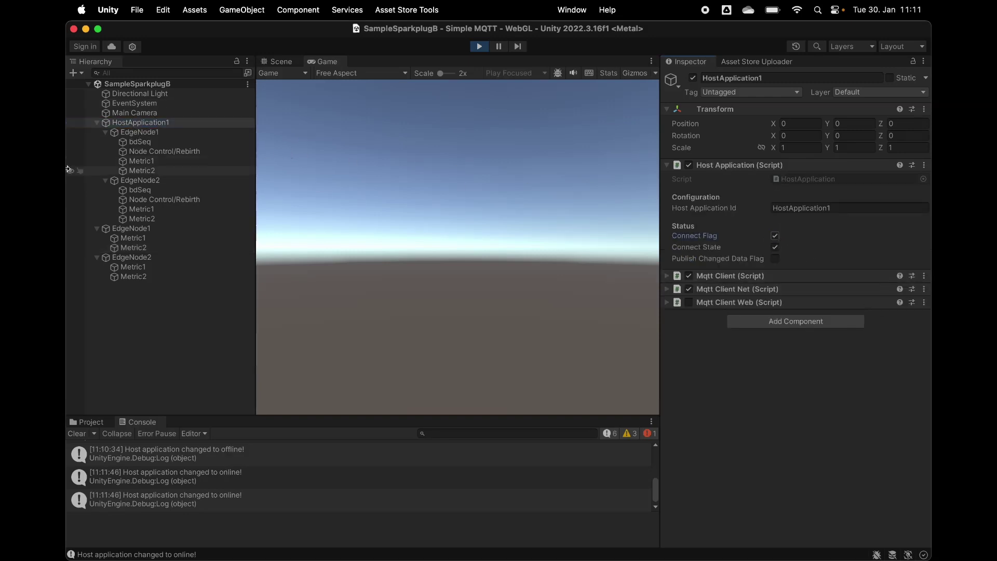
click(139, 269)
click(136, 276)
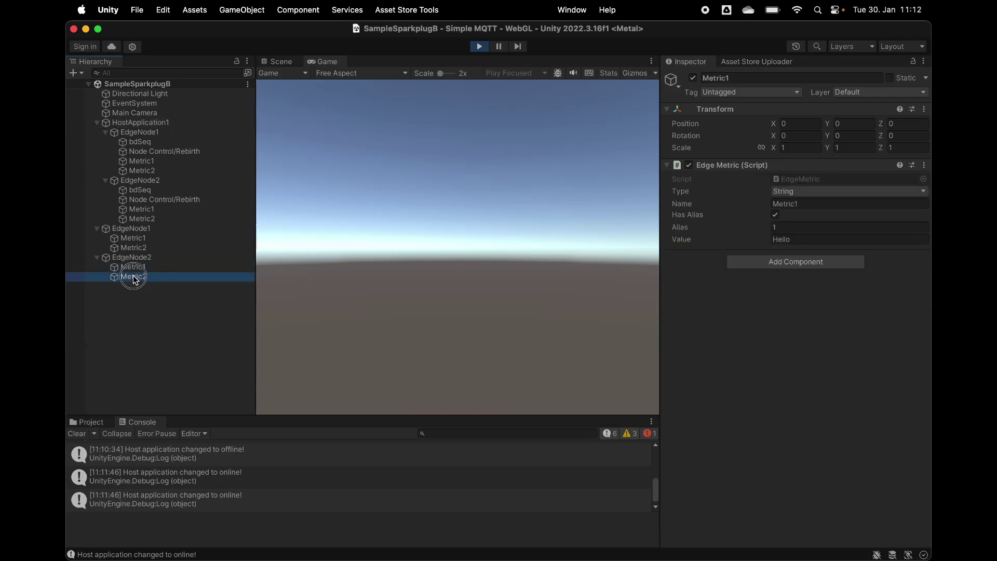
click(138, 249)
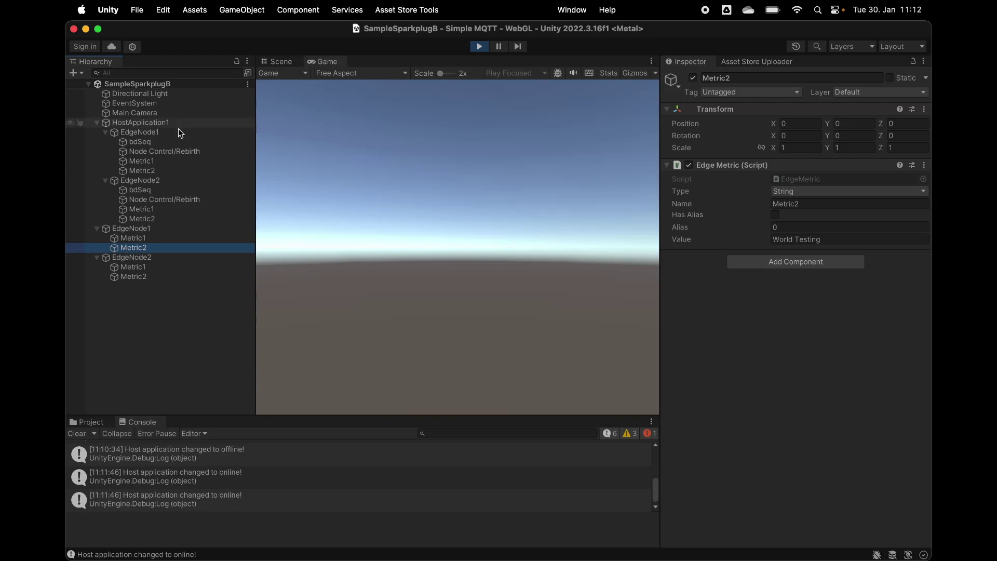
click(143, 170)
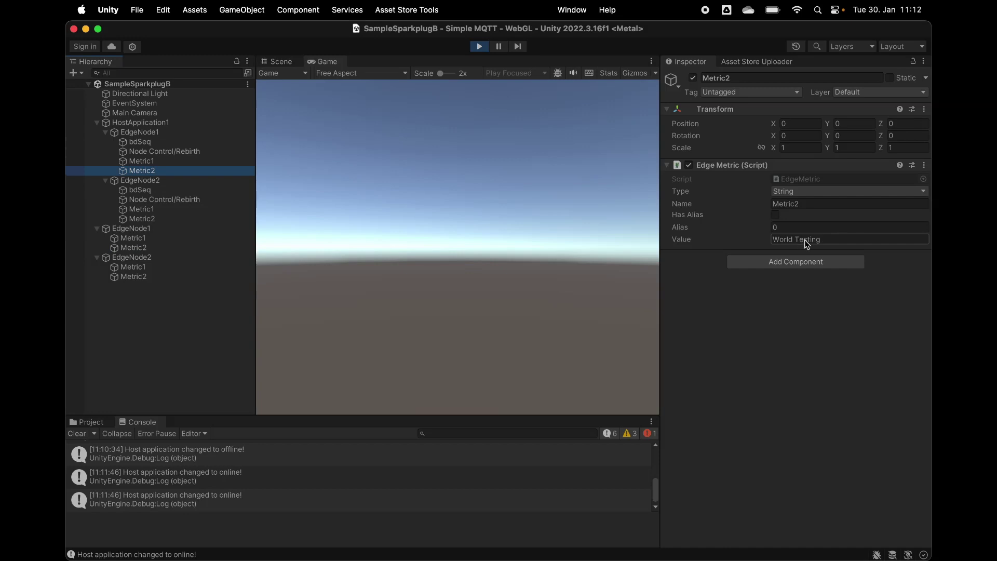